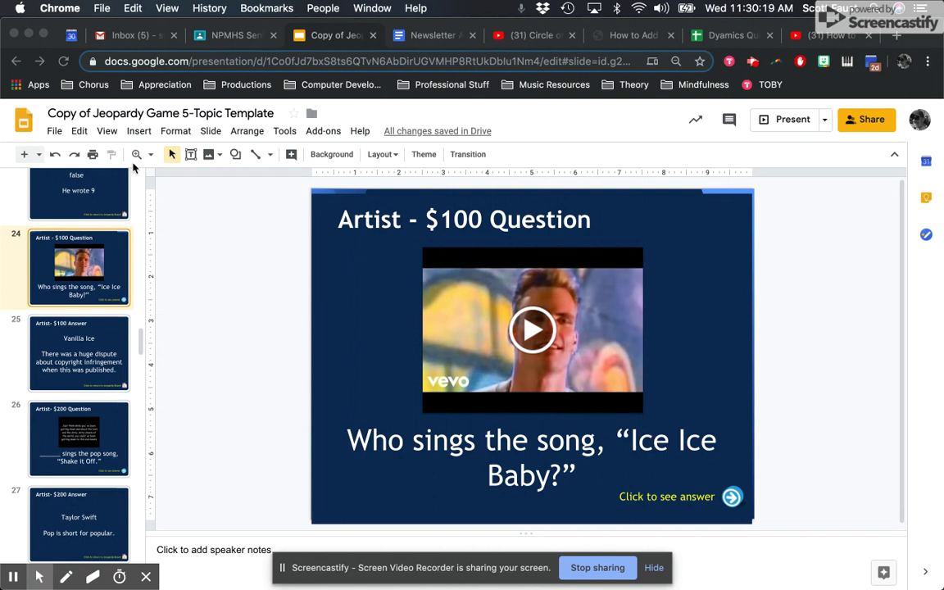
Step: Present slide 24, the Artist – $100 Ice Ice Baby question, full screen
{"action": "left_click", "coordinate": [152, 132]}
{"action": "left_click", "coordinate": [139, 131]}
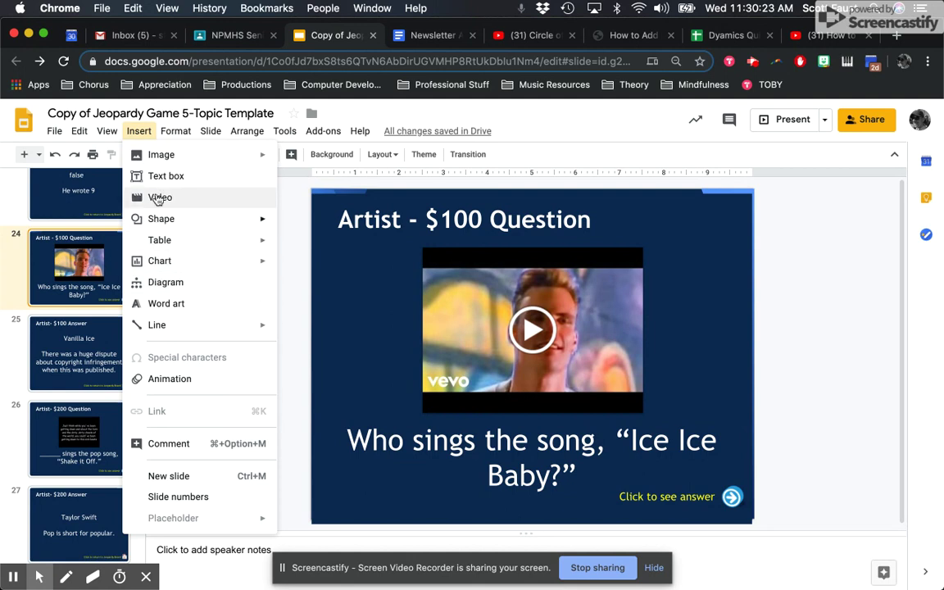
{"action": "mouse_move", "coordinate": [247, 219]}
{"action": "left_click", "coordinate": [293, 193]}
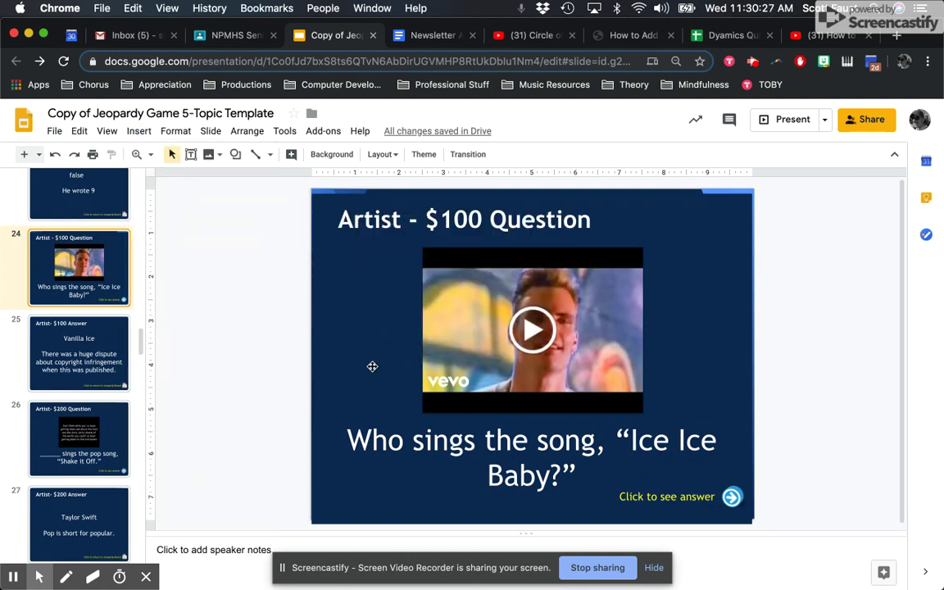
{"action": "key", "text": "super+Return"}
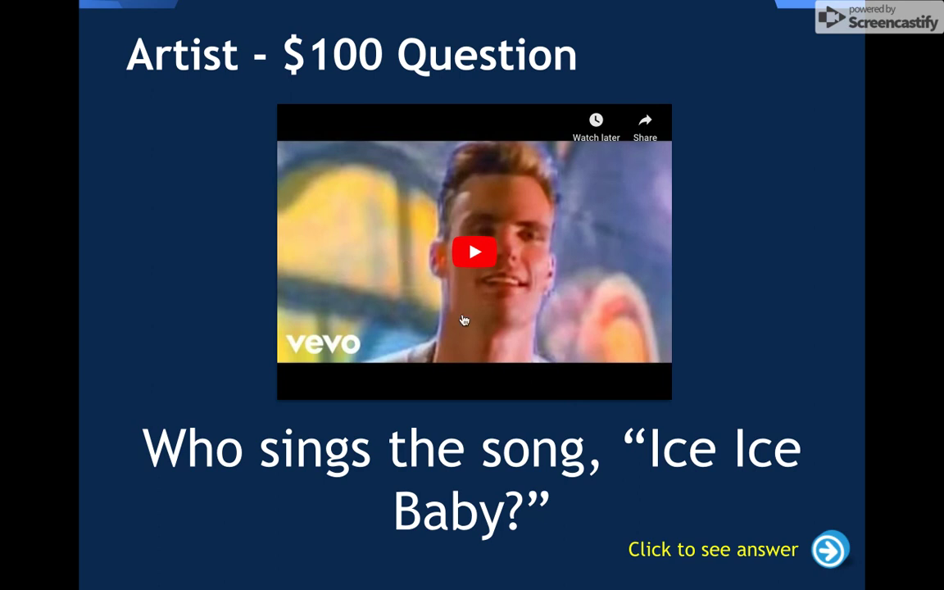
Step: Exit the slideshow back to the editor on slide 24
{"action": "key", "text": "Escape"}
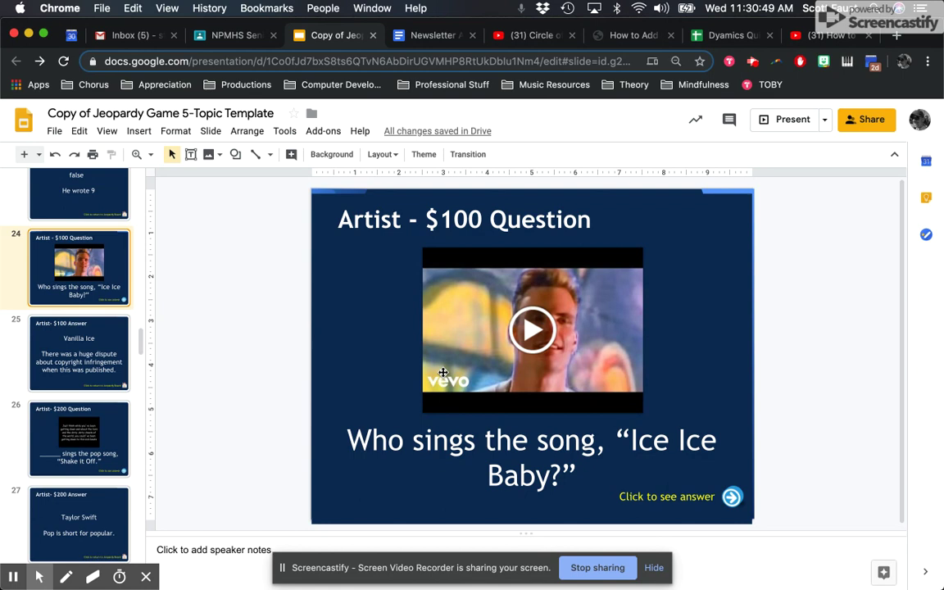
Step: Turn on Autoplay when presenting for the Ice Ice Baby YouTube video in Format options
{"action": "left_click", "coordinate": [481, 309]}
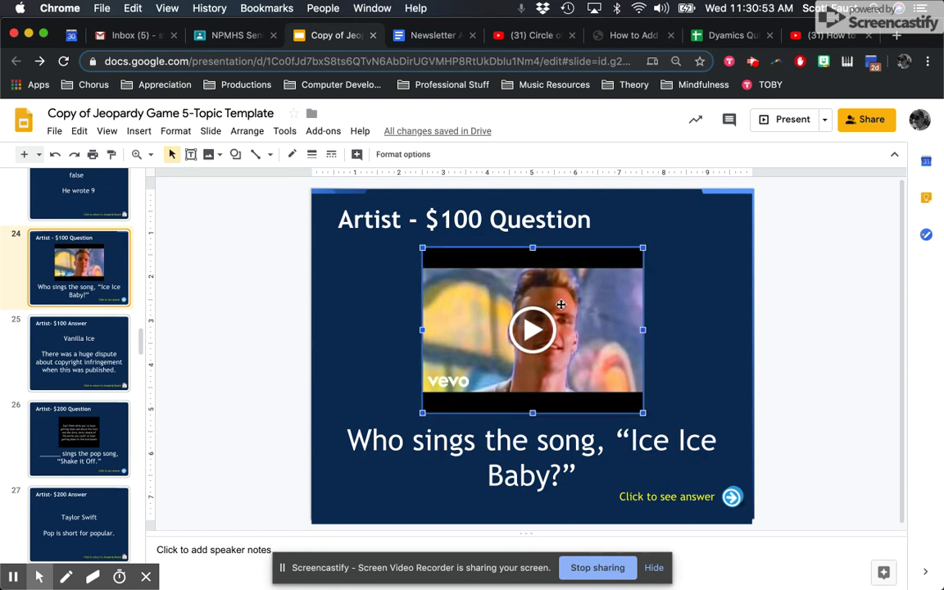
{"action": "right_click", "coordinate": [622, 322]}
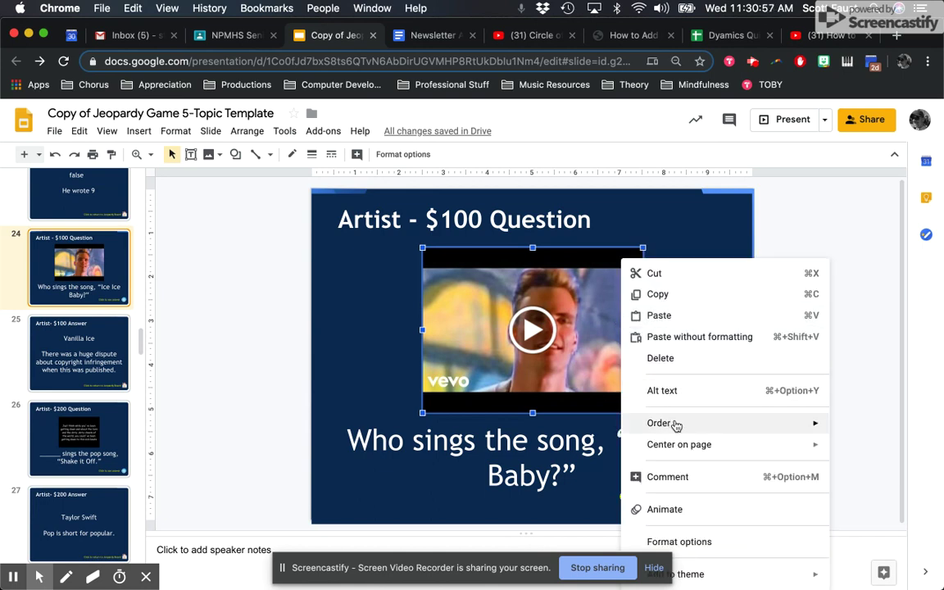
{"action": "left_click", "coordinate": [668, 542]}
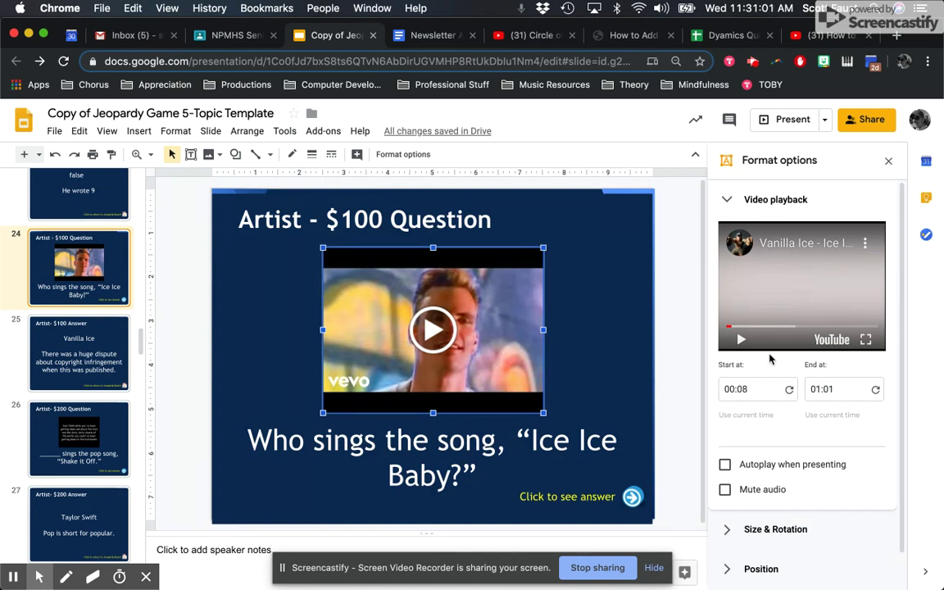
{"action": "left_click", "coordinate": [727, 466]}
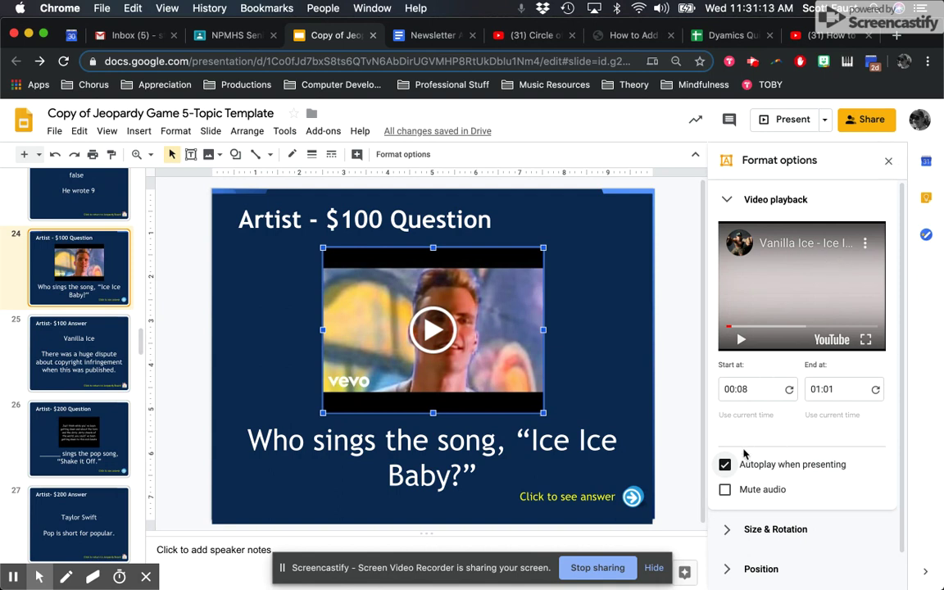
{"action": "left_click", "coordinate": [890, 163]}
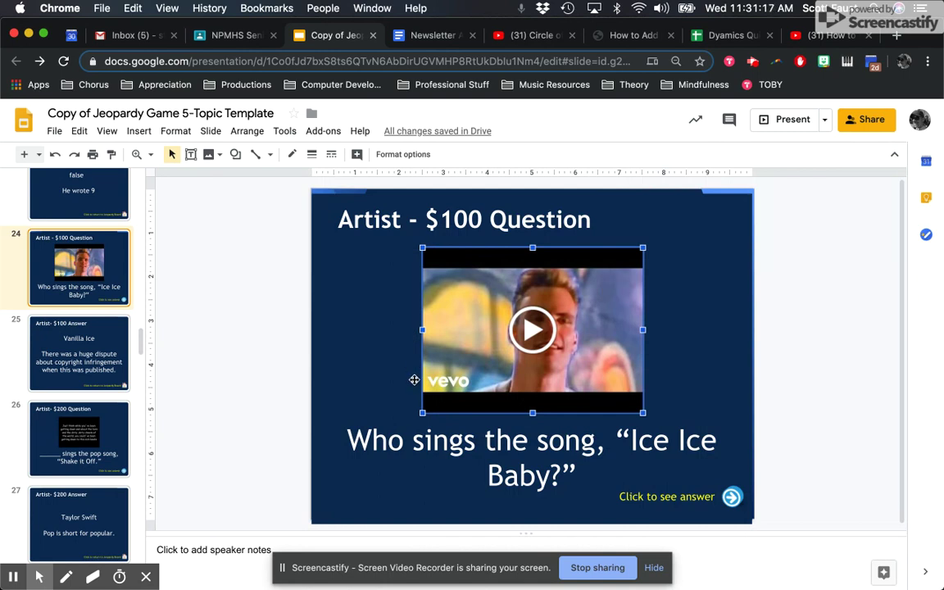
Step: Shrink the YouTube video to a tiny box at the upper right and present the slide
{"action": "left_click_drag", "start_coordinate": [635, 295], "coordinate": [640, 264]}
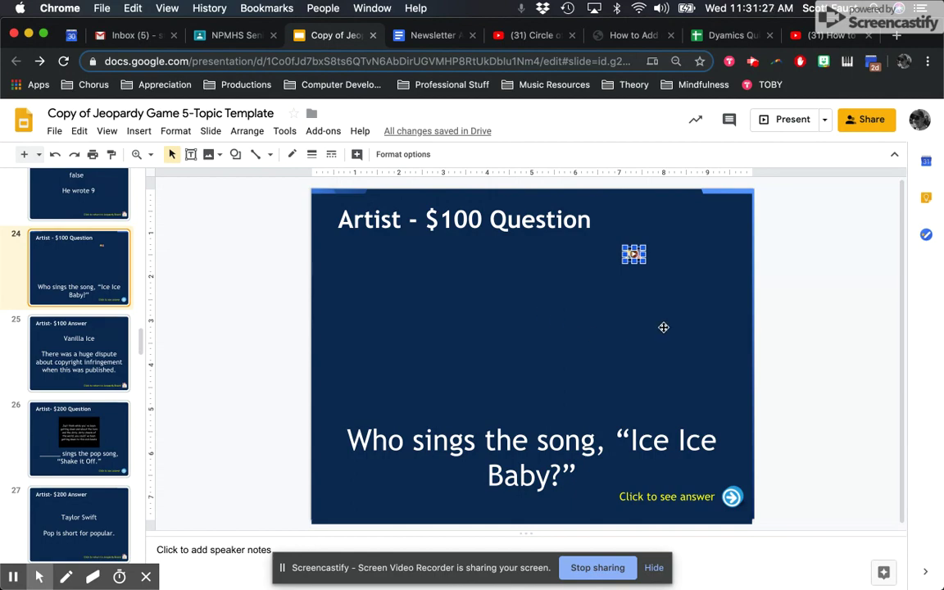
{"action": "key", "text": "super+Return"}
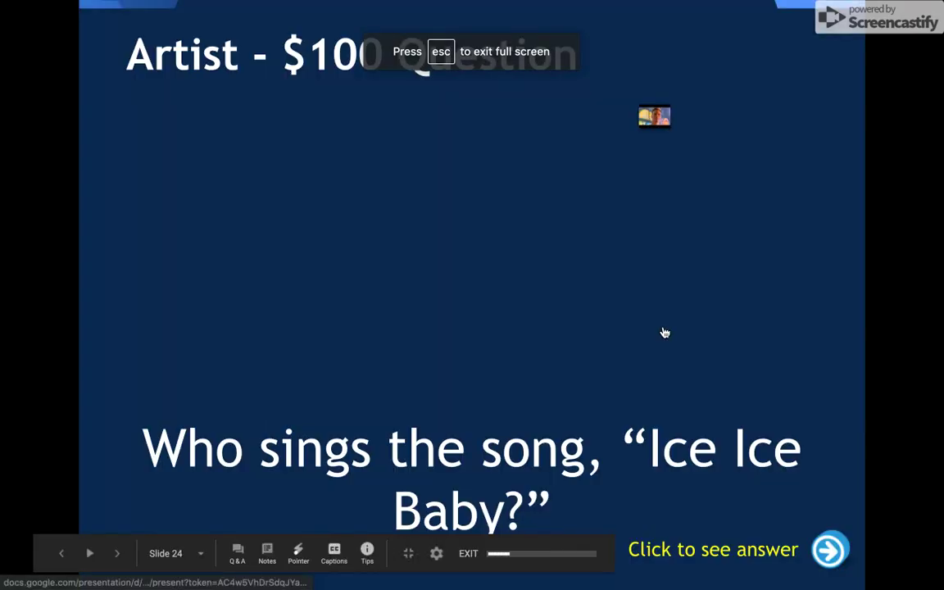
Step: Check the tiny video plays in the slideshow, then return to the editor
{"action": "left_click", "coordinate": [658, 120]}
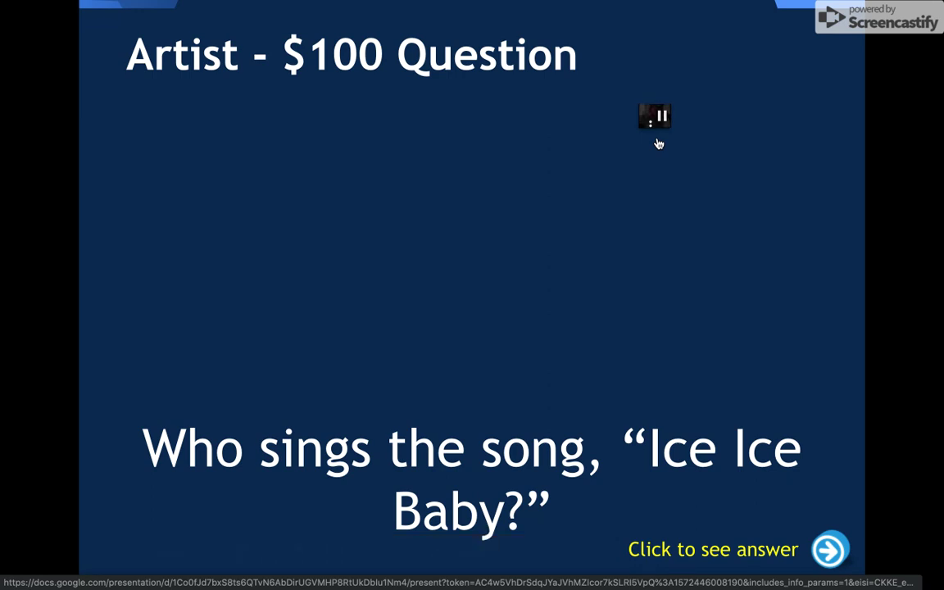
{"action": "key", "text": "Escape"}
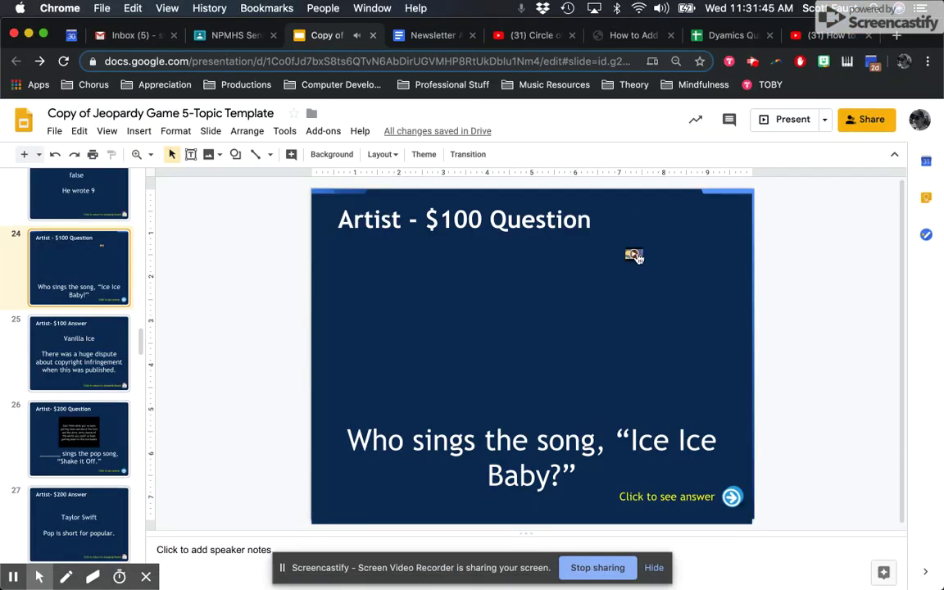
Step: Delete the tiny Ice Ice Baby YouTube video from slide 24
{"action": "left_click", "coordinate": [636, 256]}
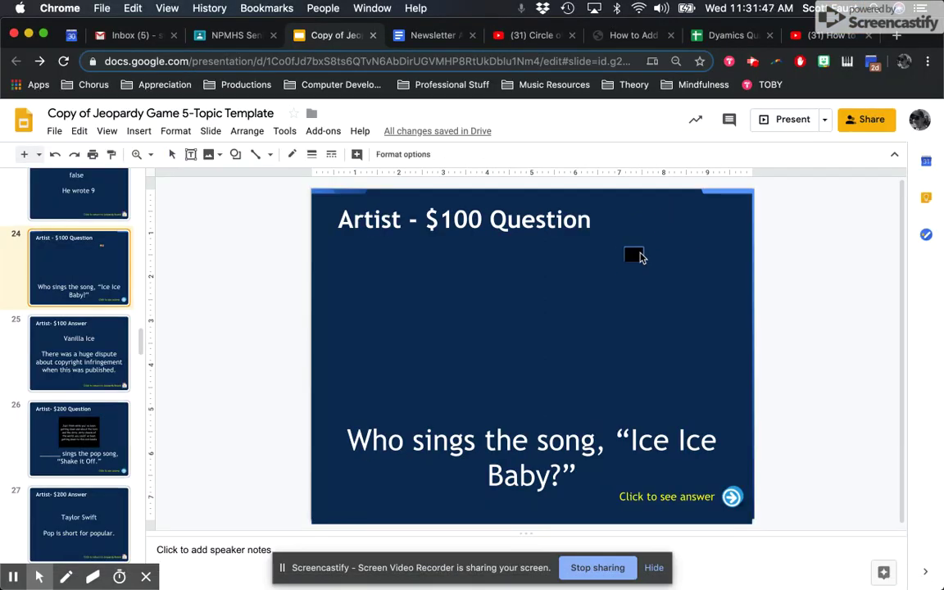
{"action": "key", "text": "BackSpace"}
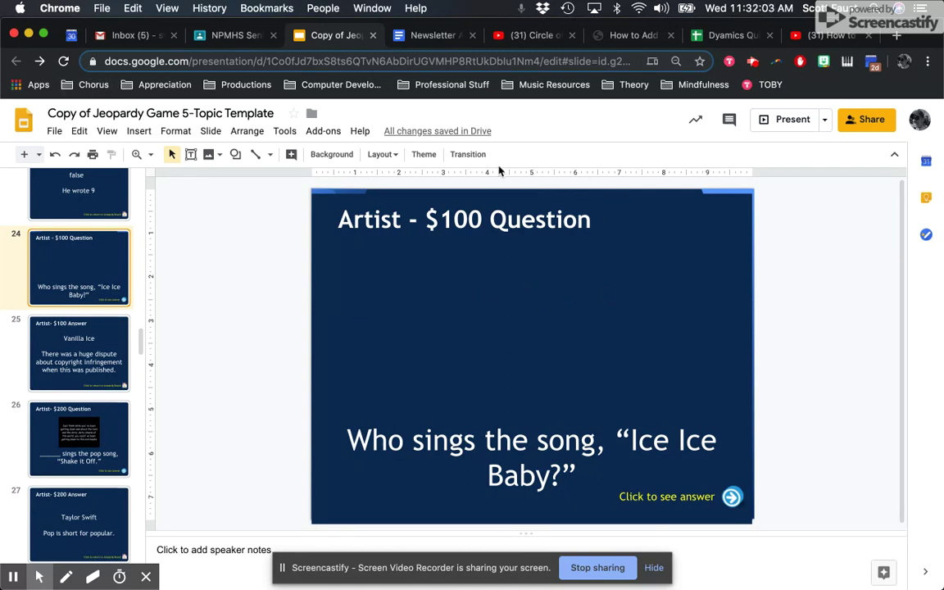
Step: Insert the Vanilla Ice – Ice Ice Baby video from Google Drive's Recent list
{"action": "left_click", "coordinate": [140, 131]}
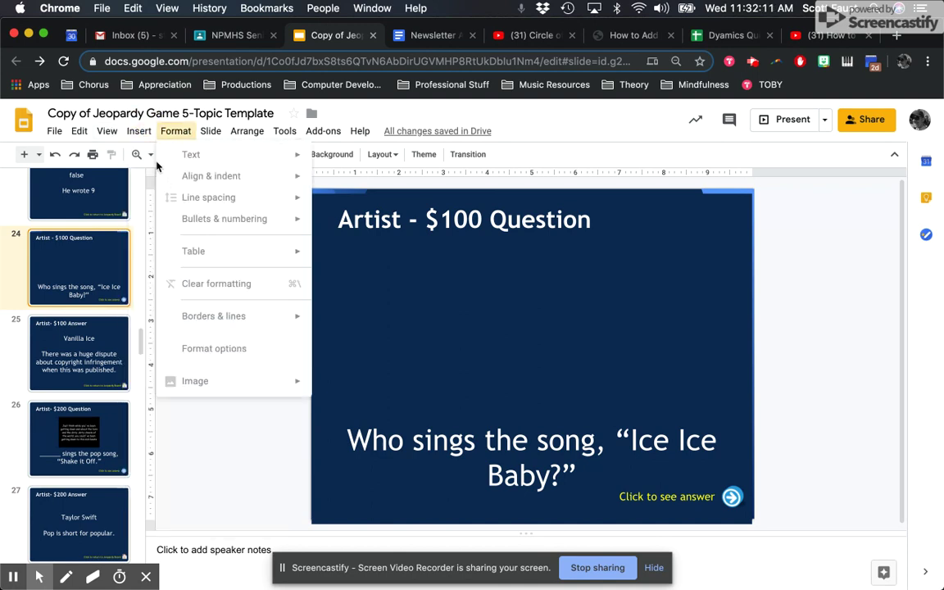
{"action": "left_click", "coordinate": [156, 197]}
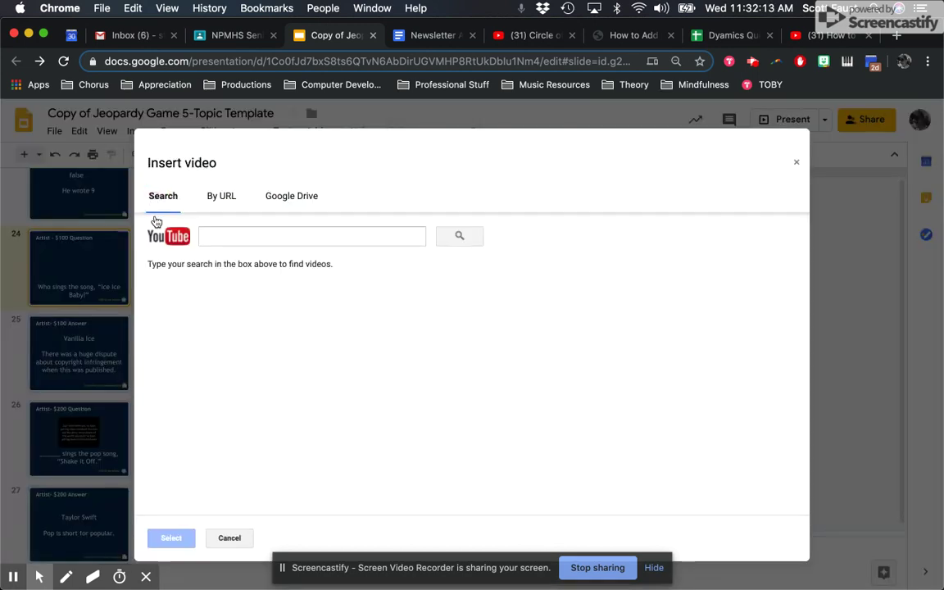
{"action": "left_click", "coordinate": [292, 200]}
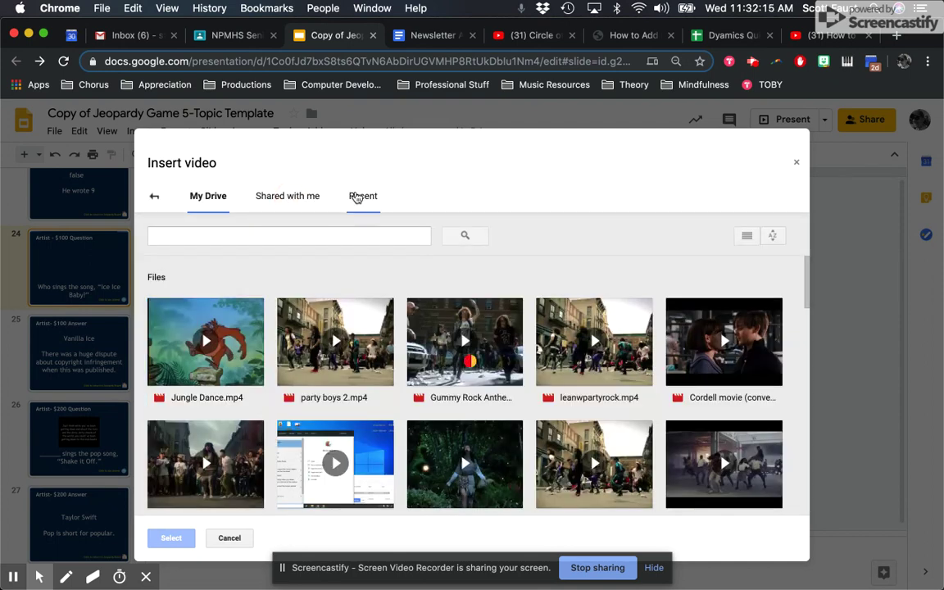
{"action": "left_click", "coordinate": [359, 197]}
{"action": "left_click", "coordinate": [231, 324]}
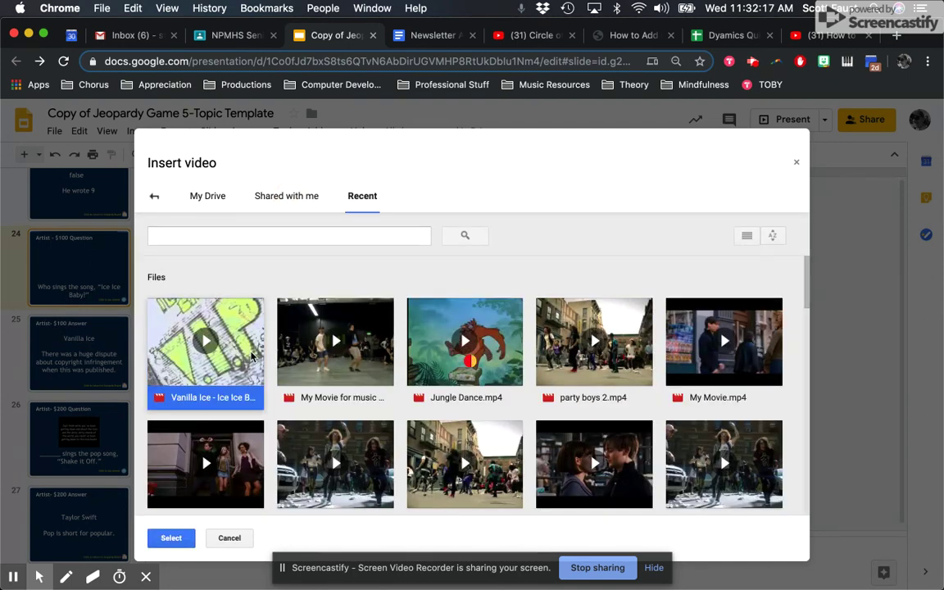
{"action": "double_click", "coordinate": [231, 327]}
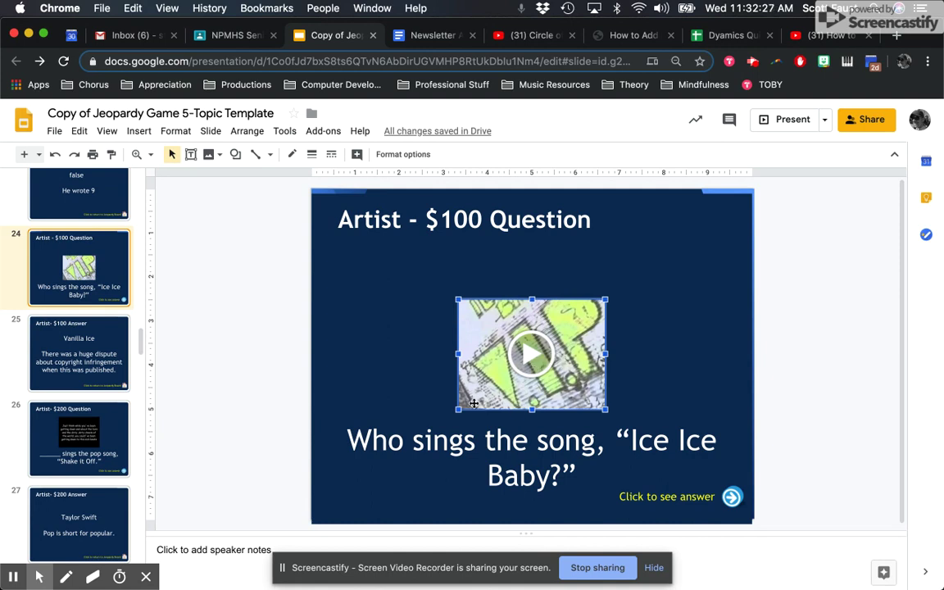
Step: Shrink the Drive video to a small box and turn on Autoplay when presenting
{"action": "left_click_drag", "start_coordinate": [459, 410], "coordinate": [529, 295]}
{"action": "right_click", "coordinate": [598, 308]}
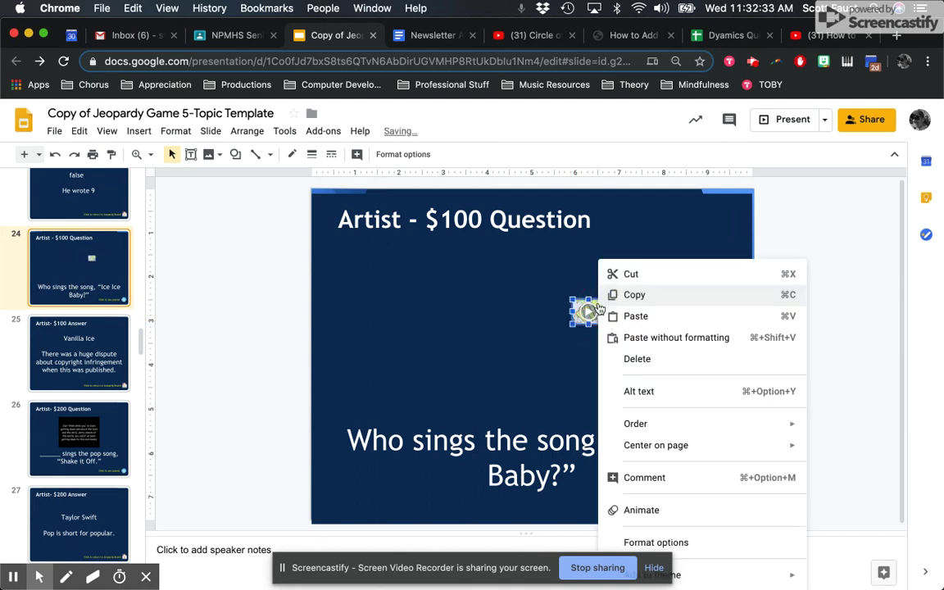
{"action": "left_click", "coordinate": [658, 542]}
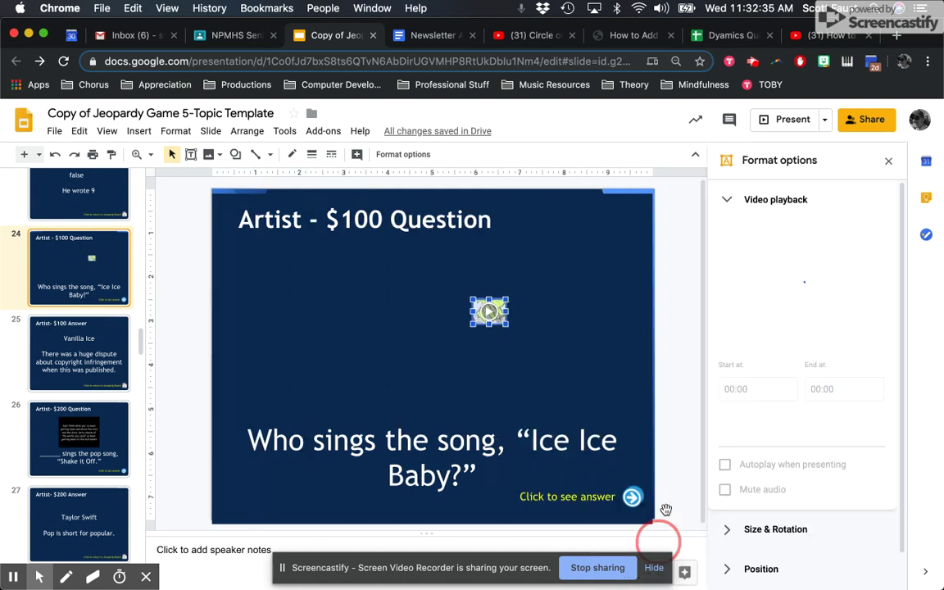
{"action": "left_click", "coordinate": [725, 466]}
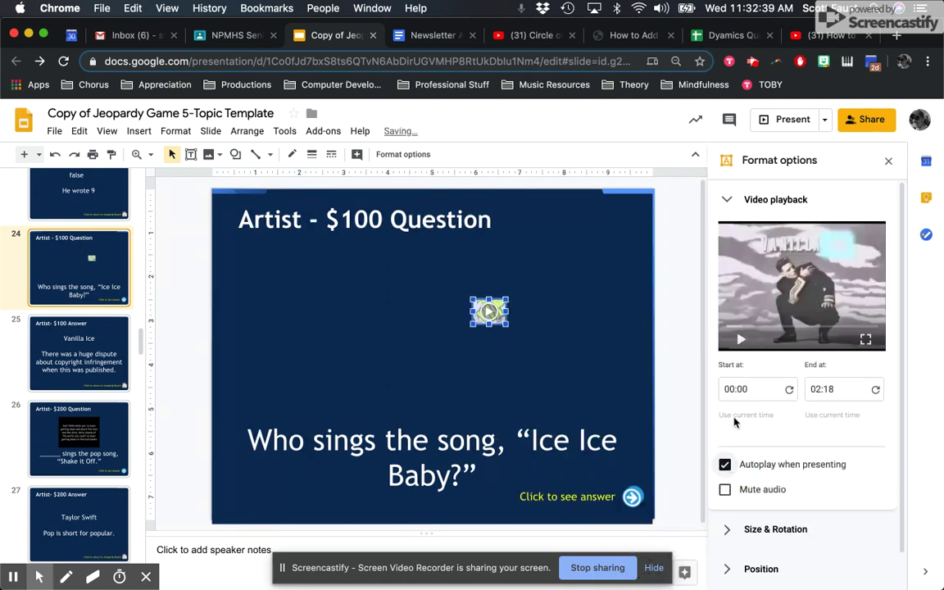
Step: Trim the Drive video to play from 00:30 to 01:00
{"action": "left_click", "coordinate": [741, 389]}
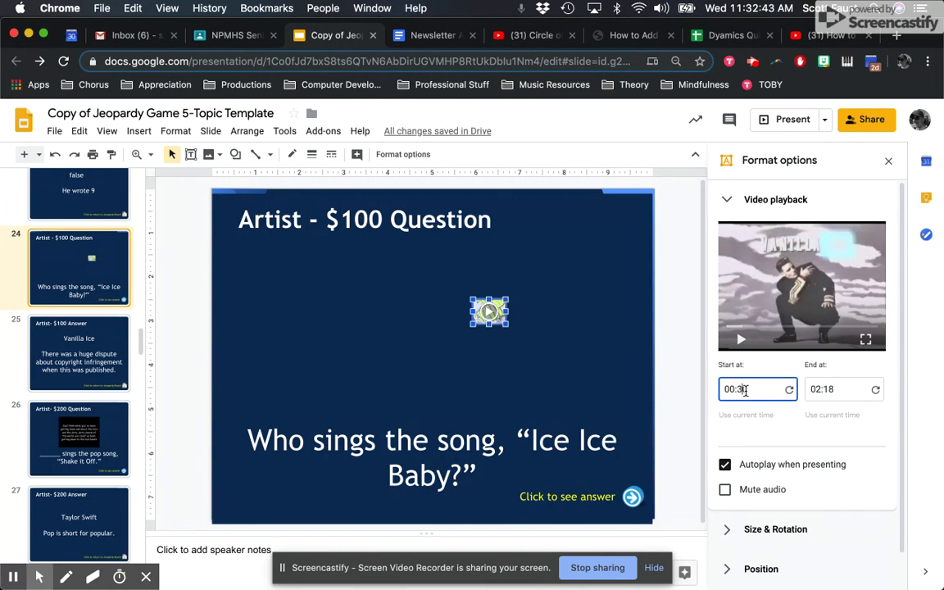
{"action": "left_click", "coordinate": [822, 388]}
{"action": "key", "text": "BackSpace"}
{"action": "type", "text": "1"}
{"action": "key", "text": "BackSpace"}
{"action": "key", "text": "BackSpace"}
{"action": "type", "text": "01:0"}
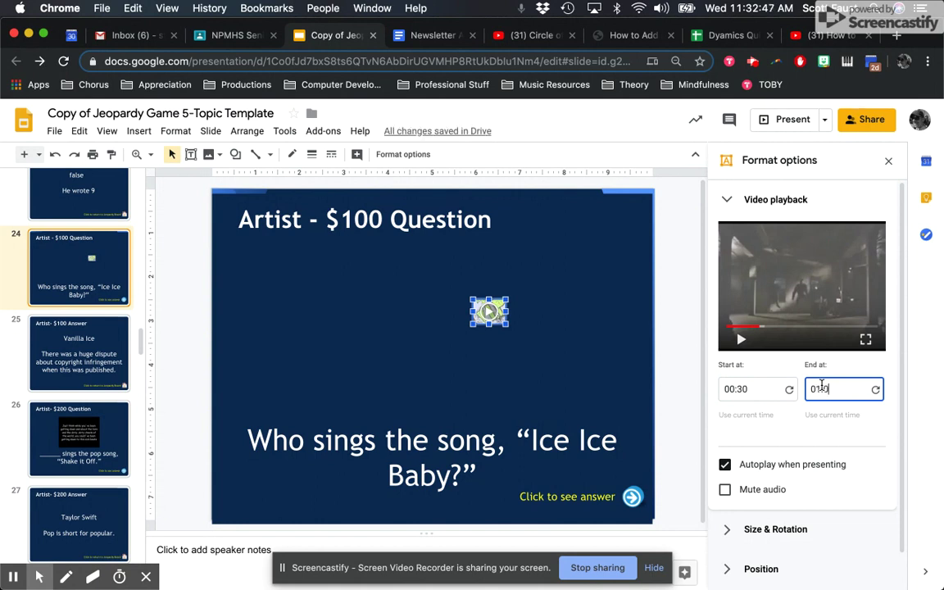
{"action": "type", "text": "0"}
Step: Shrink the Drive video further into a tiny box
{"action": "left_click", "coordinate": [889, 161]}
{"action": "left_click", "coordinate": [589, 313]}
{"action": "left_click_drag", "start_coordinate": [588, 312], "coordinate": [591, 315]}
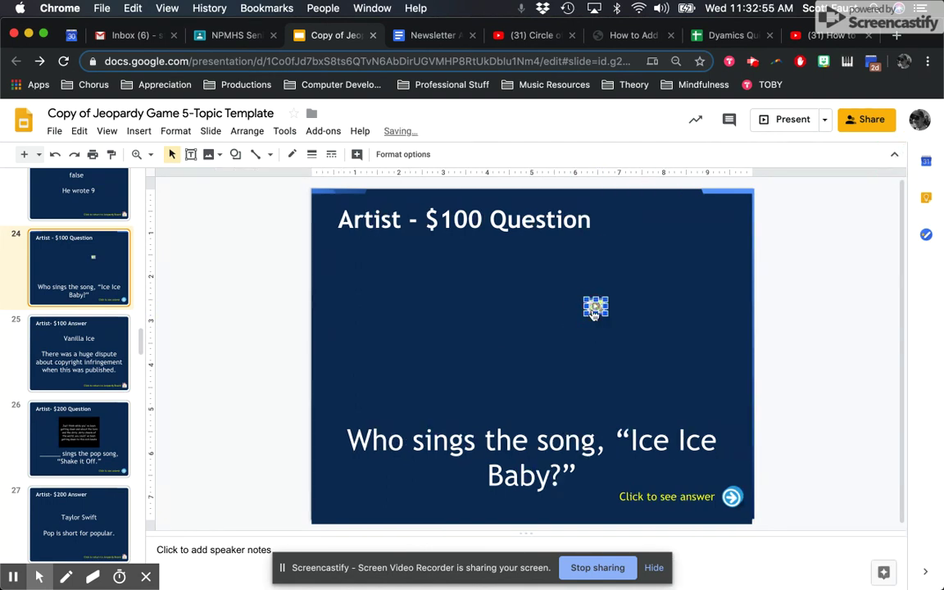
{"action": "key", "text": "super+Return"}
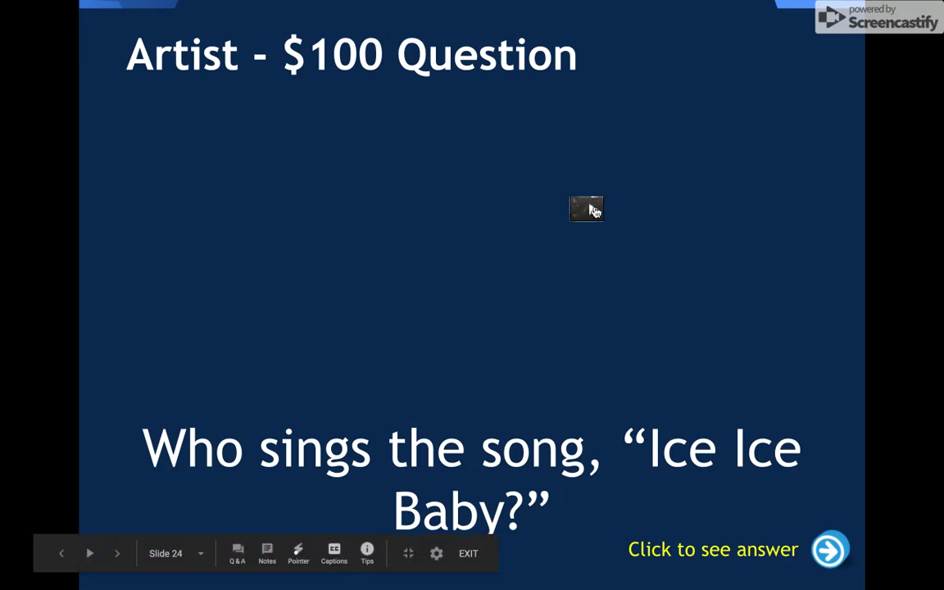
{"action": "key", "text": "Escape"}
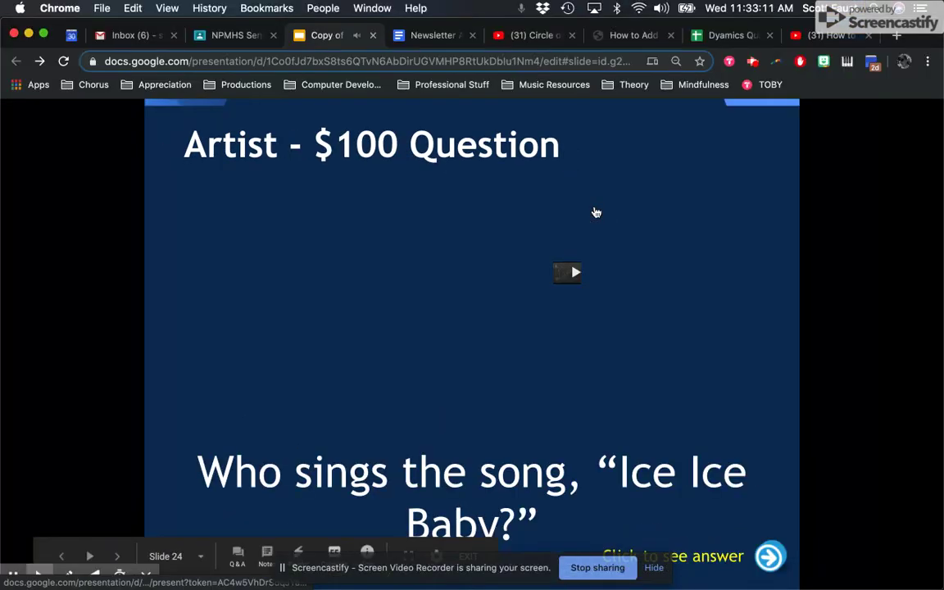